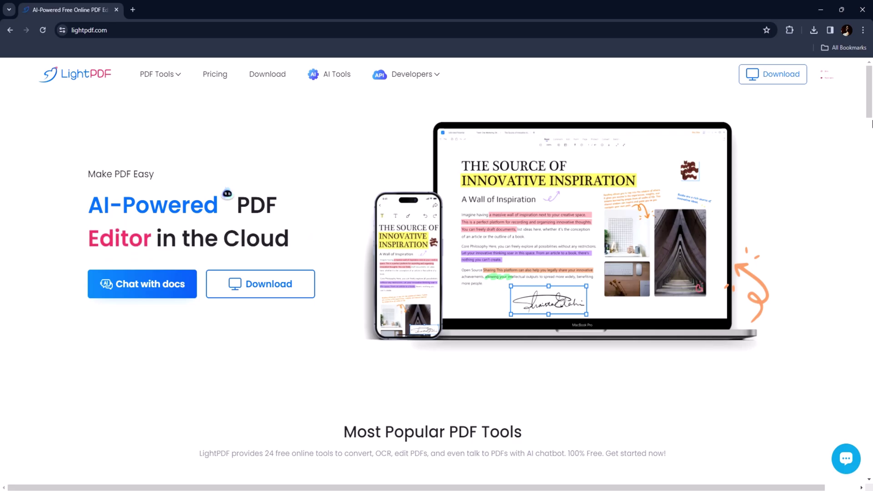
- Upload the Salary Sheet PDF to Chat with Docs and continue on the free trial
left_click_drag(871, 108, 872, 151)
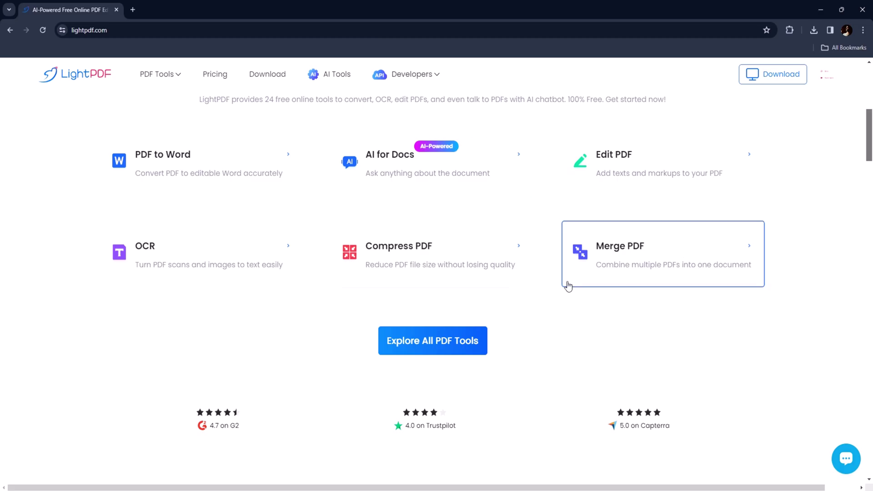
left_click_drag(870, 154, 872, 109)
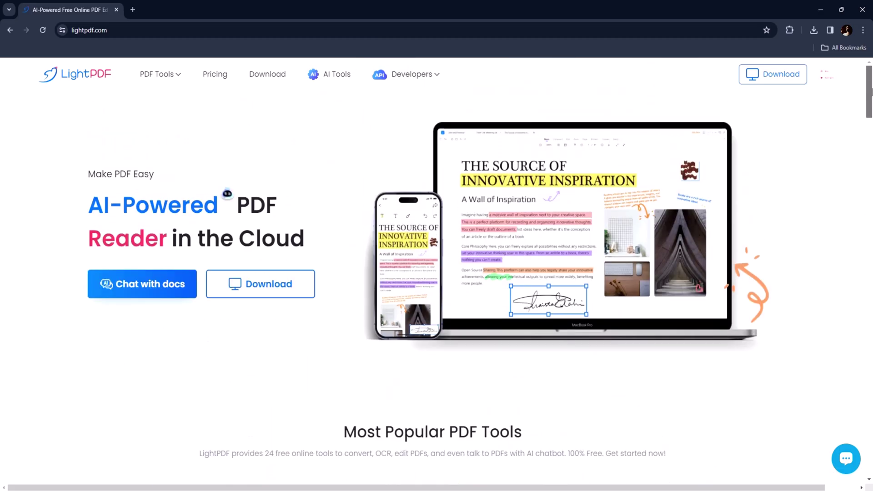
left_click(154, 290)
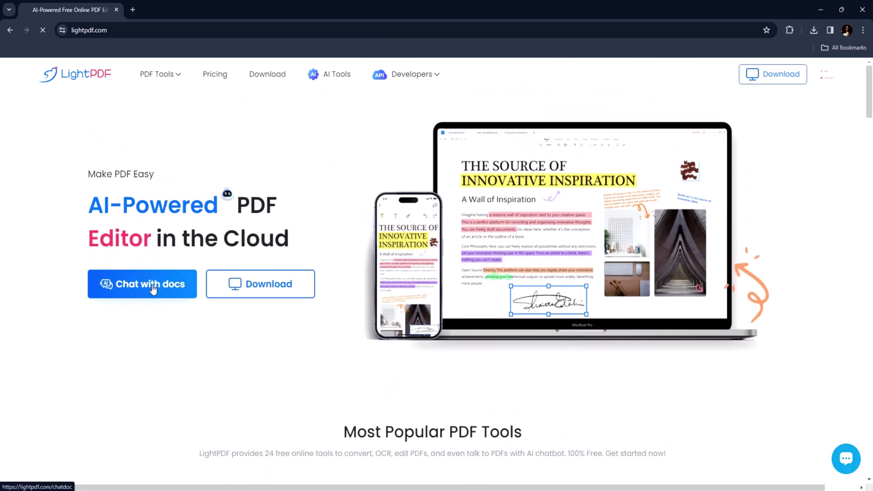
left_click(449, 283)
left_click(209, 301)
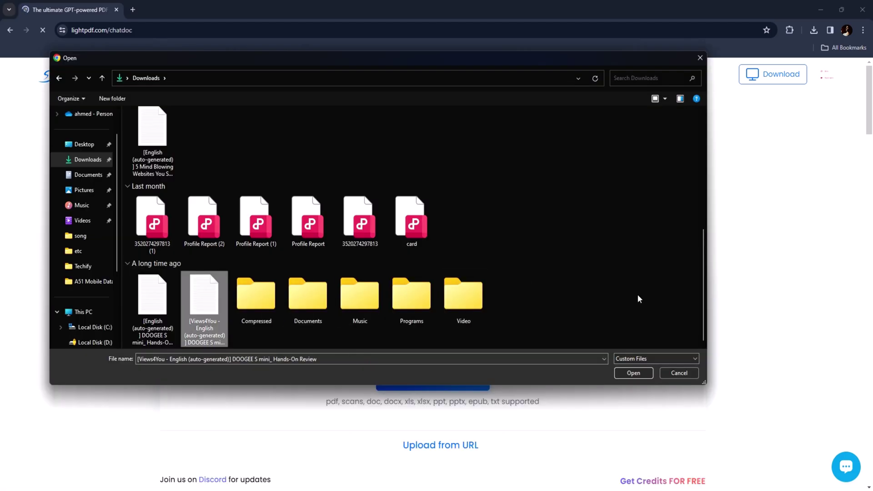
left_click(634, 373)
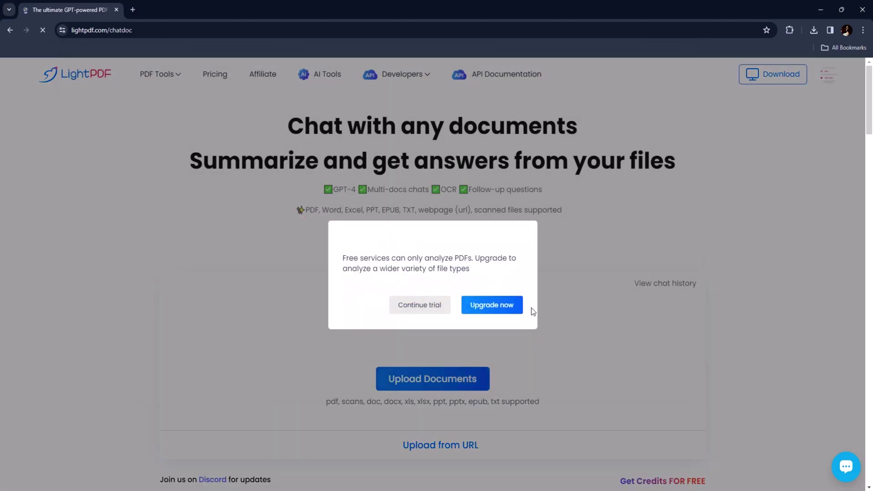
left_click(415, 305)
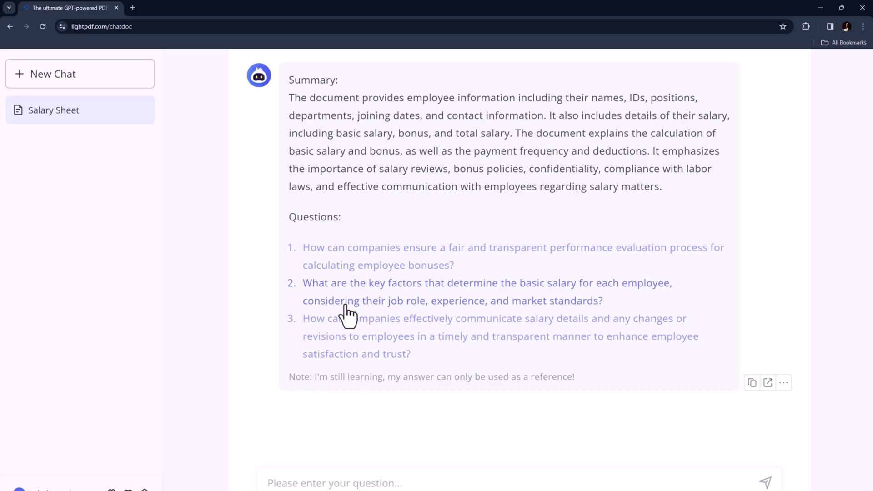
- Ask the Salary Sheet chat 'What are the names of the employees?'
left_click(422, 480)
type("What are")
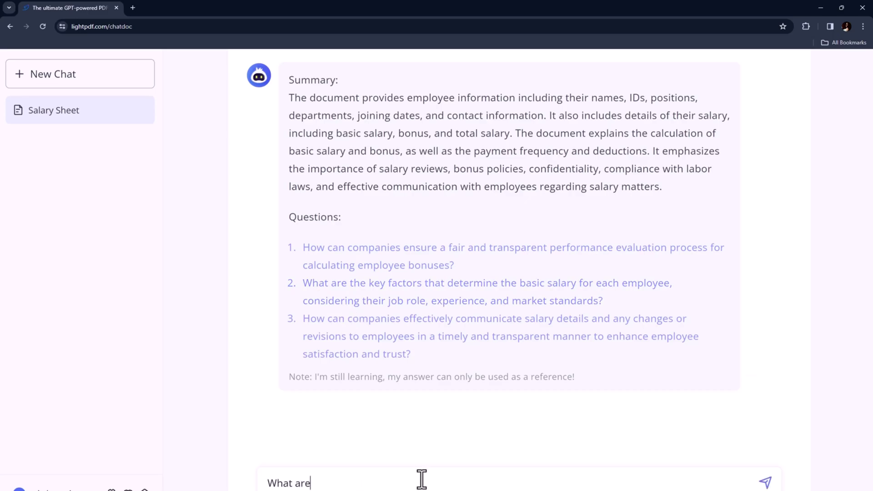
type(" the names of the employees?")
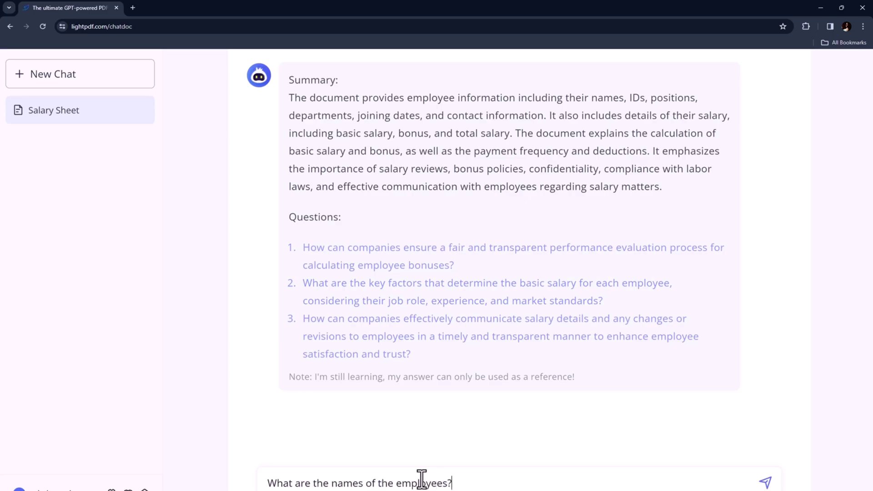
key("Return")
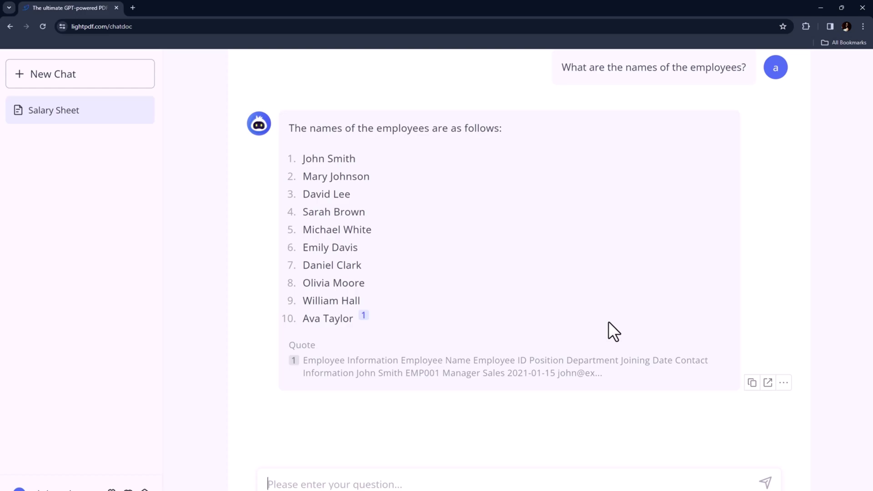
- Ask for one employee's salary (60,500 total) and another employee's position (Manager)
type("How much ")
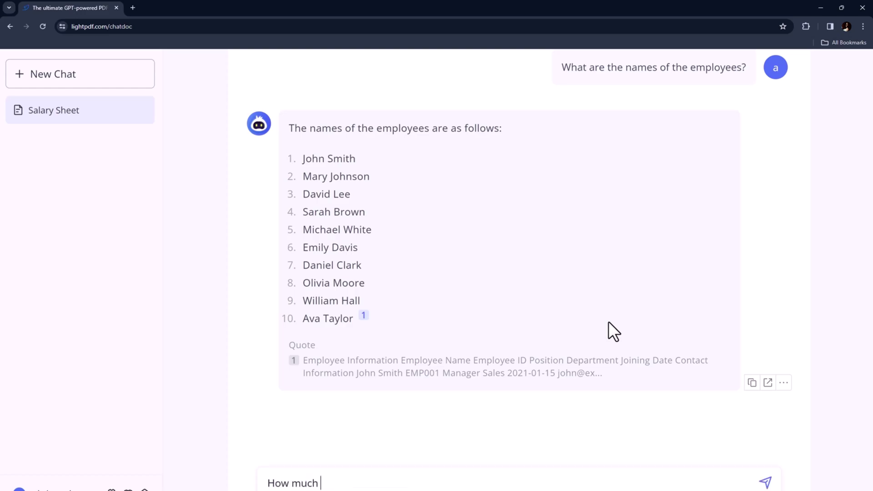
type("is the salary of ")
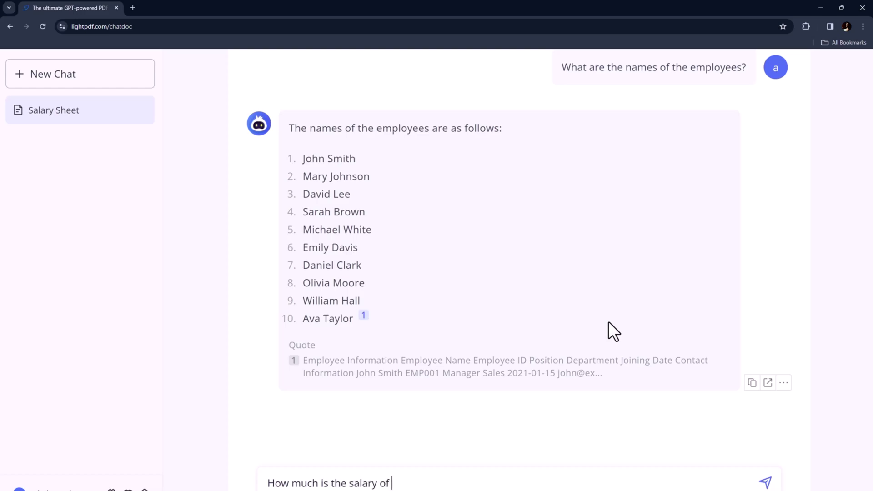
key("Return")
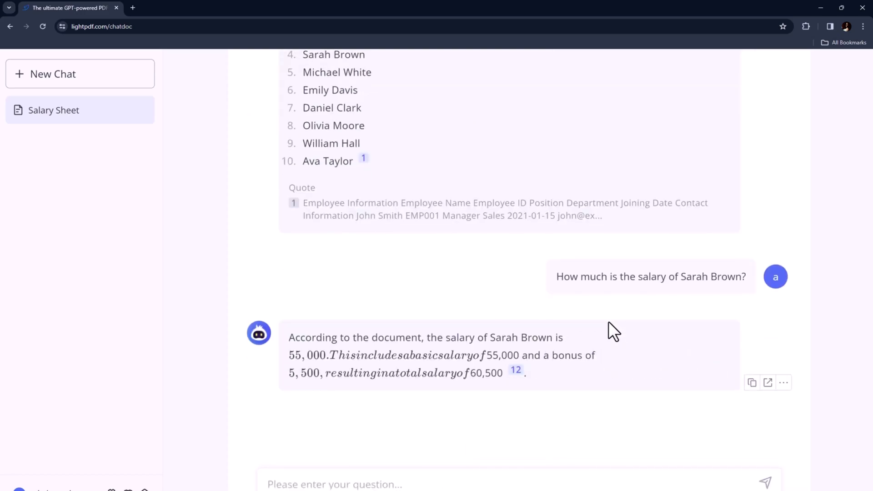
type("What is the position o")
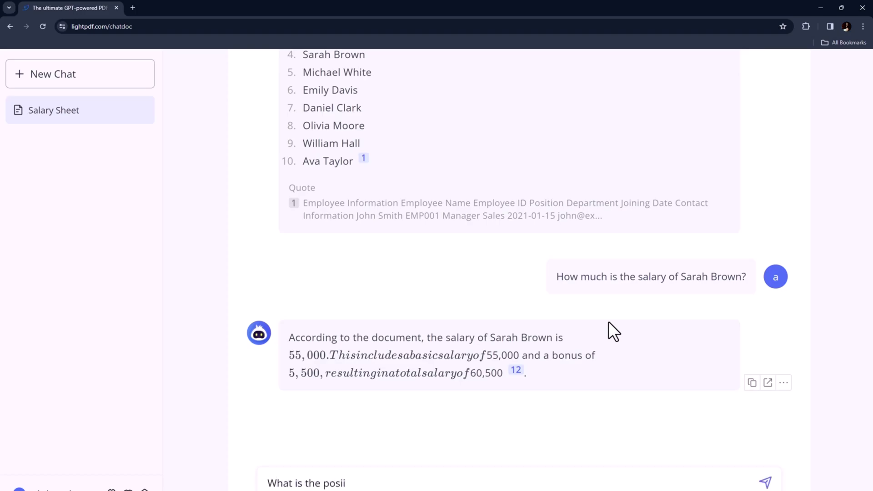
type("f the John in the company?")
key("Return")
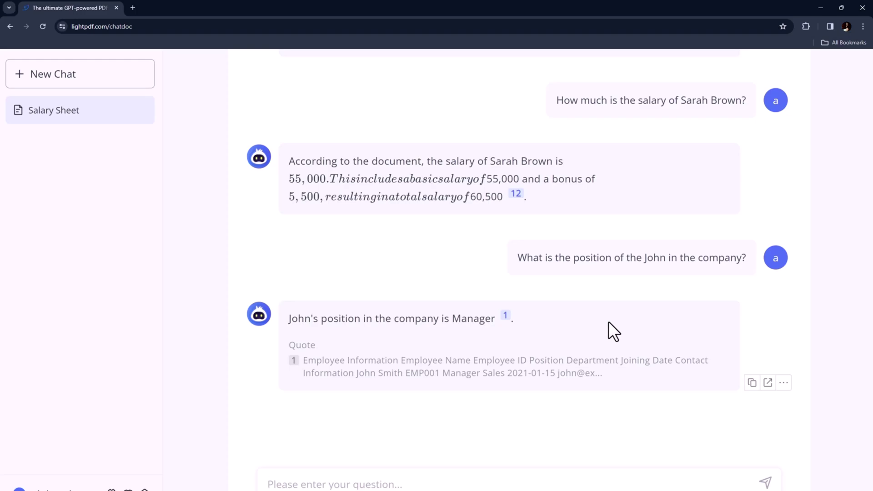
- Ask for an employee's email and joining date, answered as 2021-01-15
type("Please provide me t")
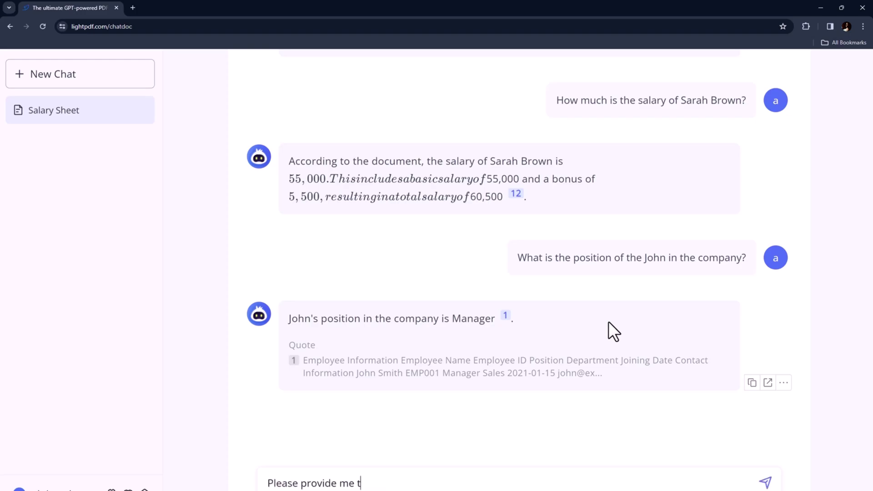
type("he email and join")
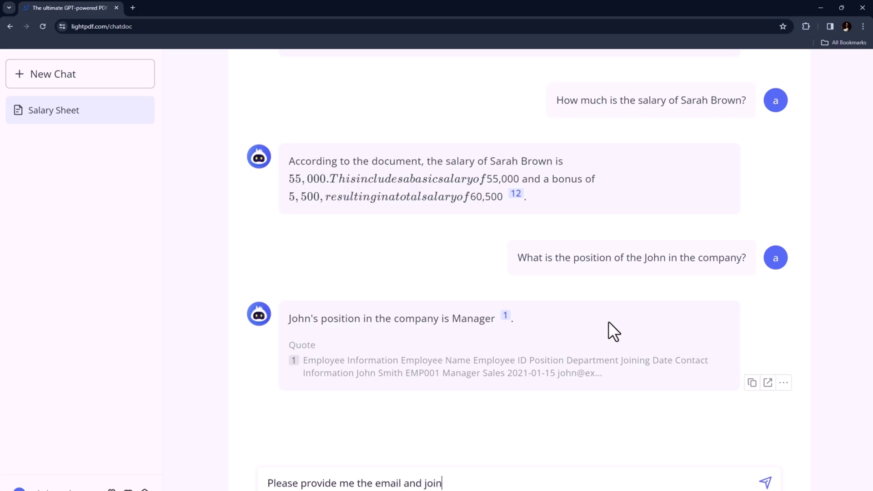
type("ing date of John")
key("Return")
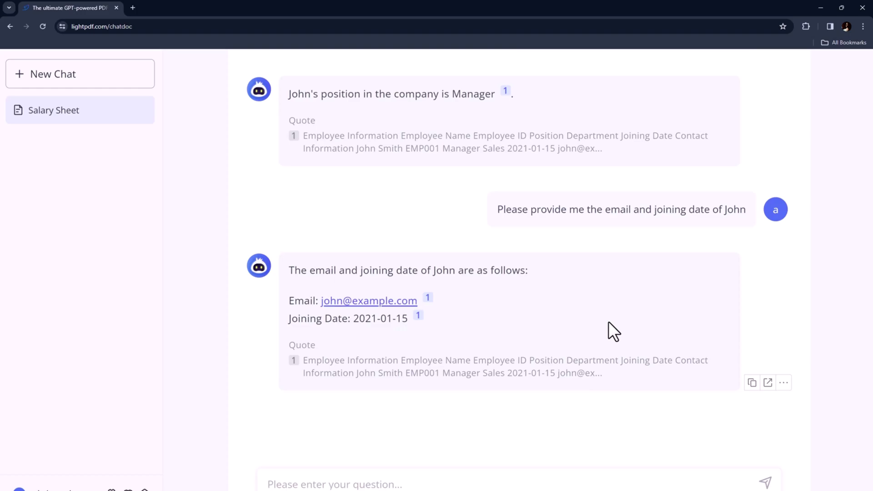
- Open Marketing Strategies in a new chat and ask its suggested Gen Z authenticity question
mouse_move(91, 87)
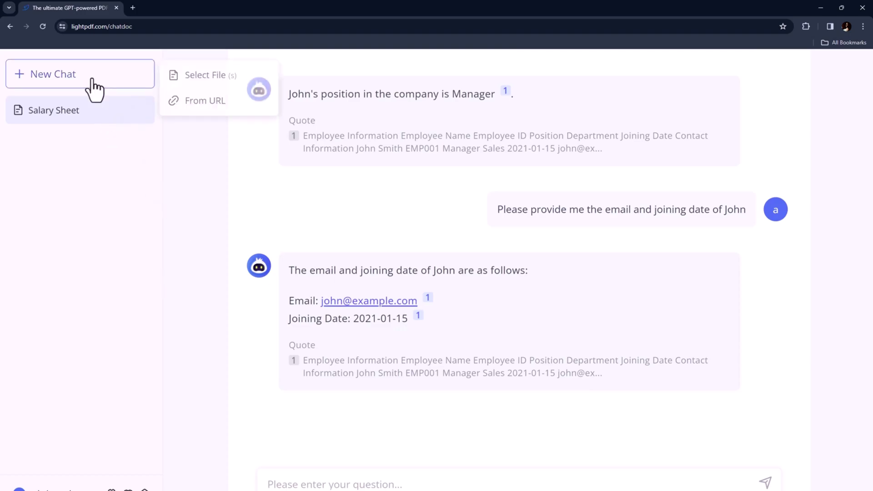
left_click(189, 76)
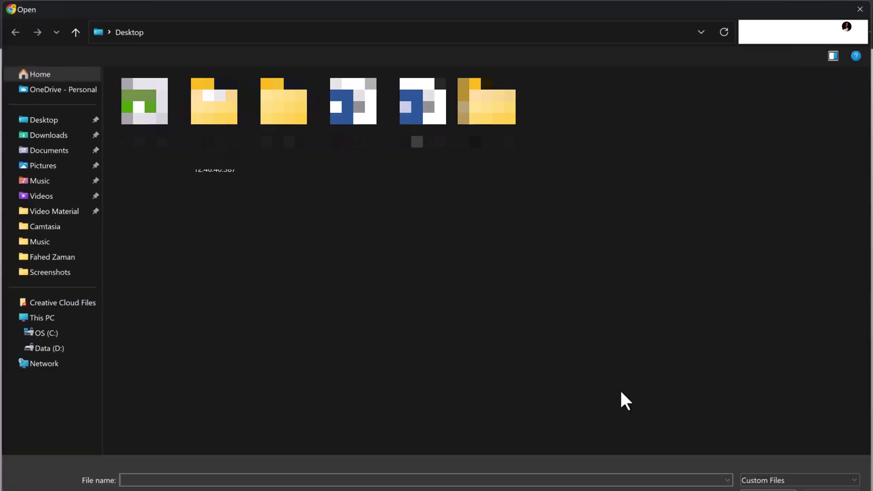
double_click(359, 130)
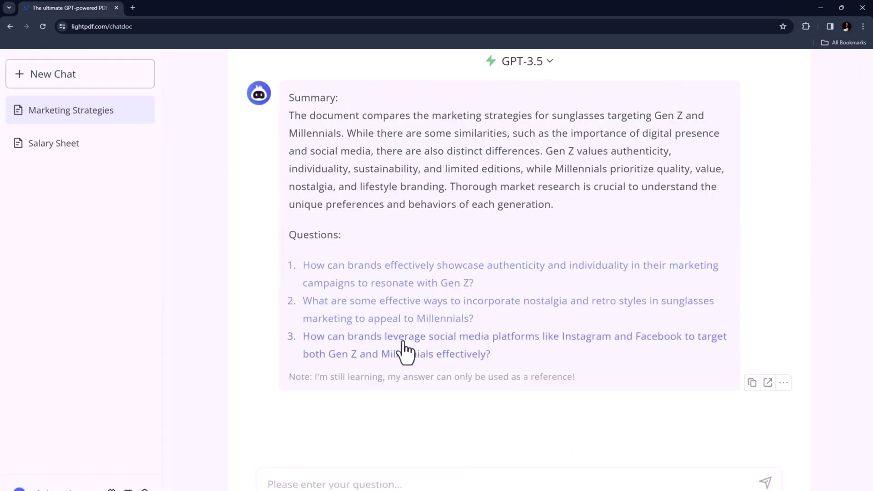
left_click(408, 280)
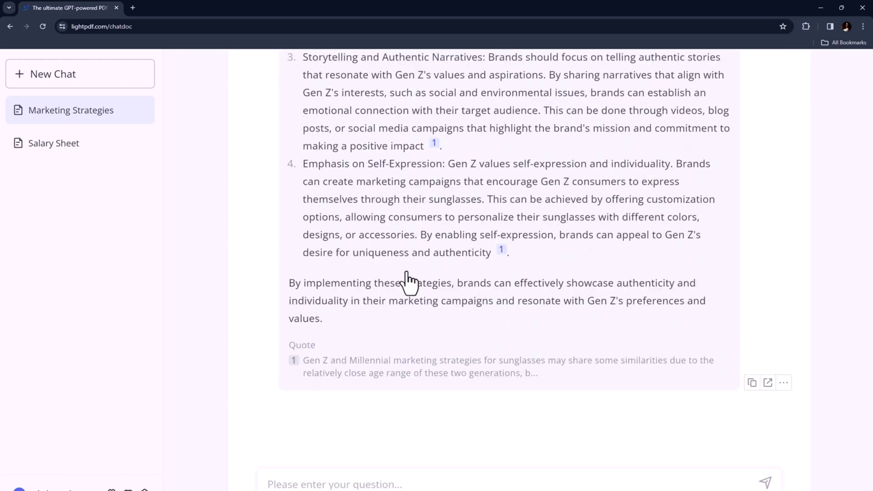
- Switch to the Salary Sheet chat and ask 'What is the scenario of deduction salary?'
left_click(85, 149)
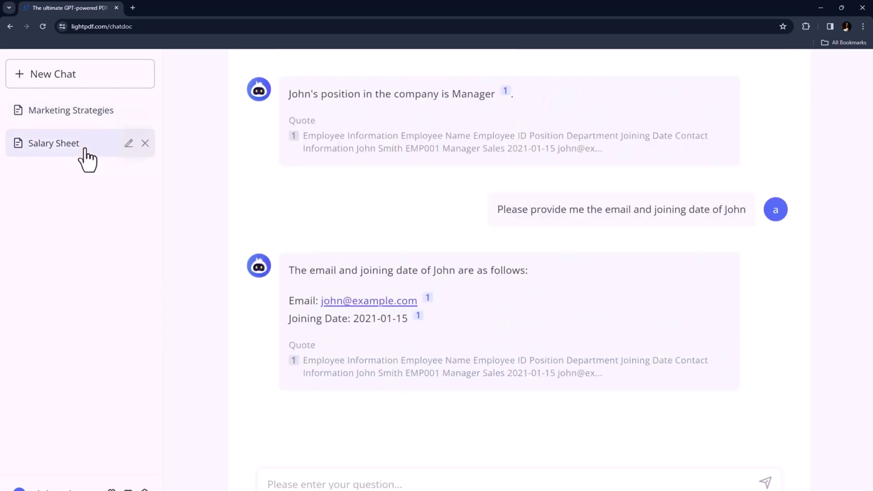
scroll(384, 238, "up", 10)
scroll(387, 239, "down", 15)
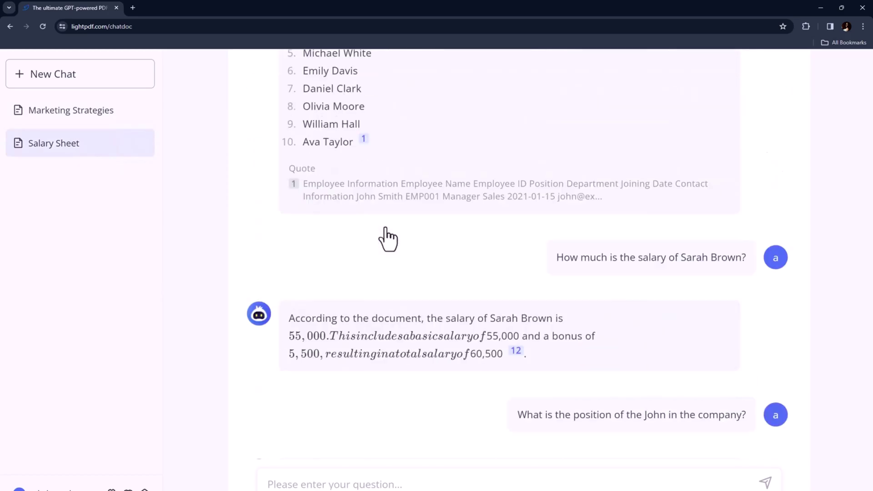
left_click(406, 482)
type("W")
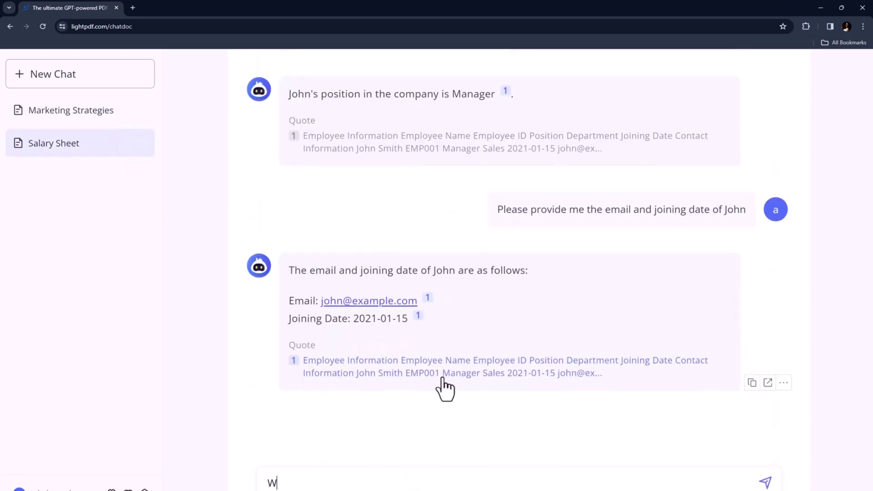
type("hat is the scenario ")
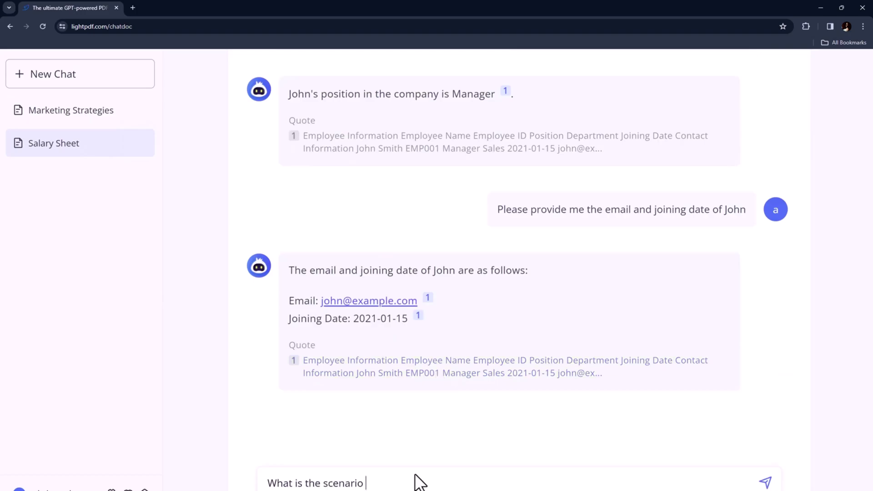
type("of deduction salary?")
key("Return")
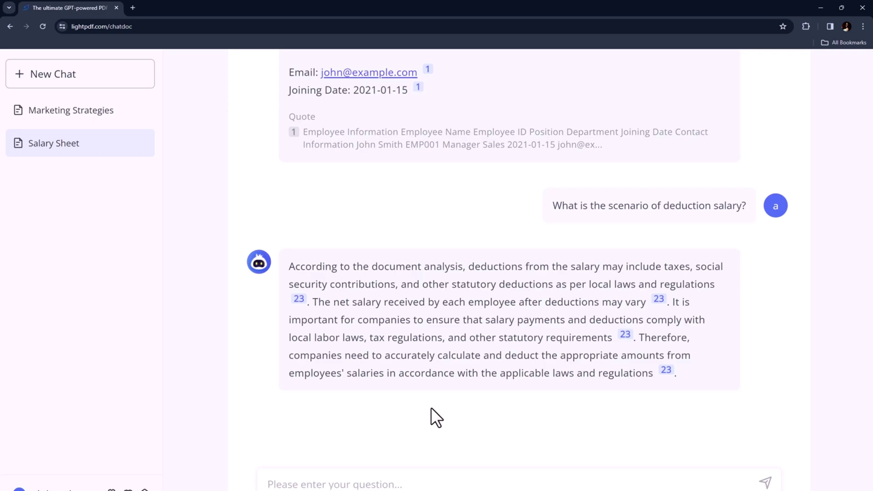
- Ask 'How company calculate bonus?', correcting typos, and review the performance-based formula answer
type("H")
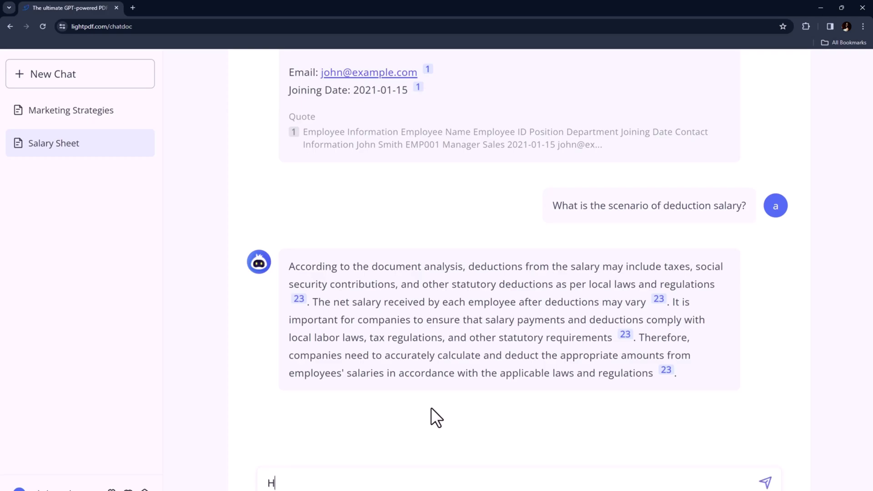
type("ow company ca")
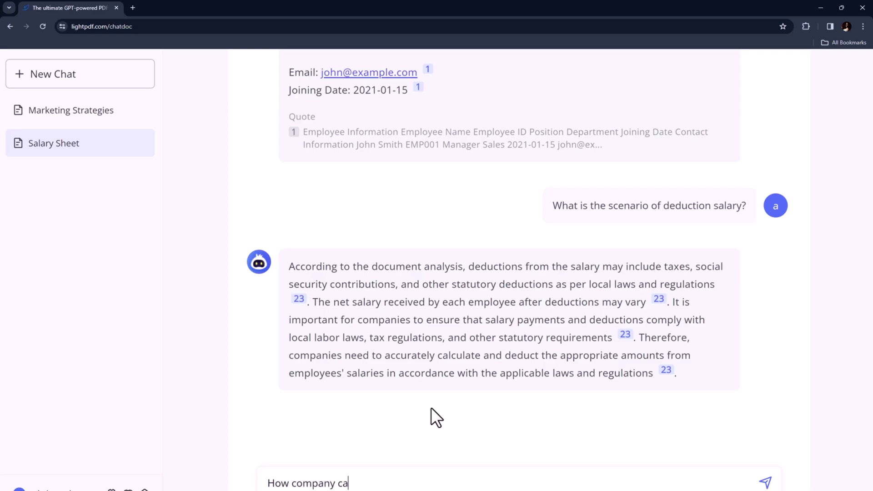
type("lculate bn")
key("BackSpace")
type("onus?")
key("Return")
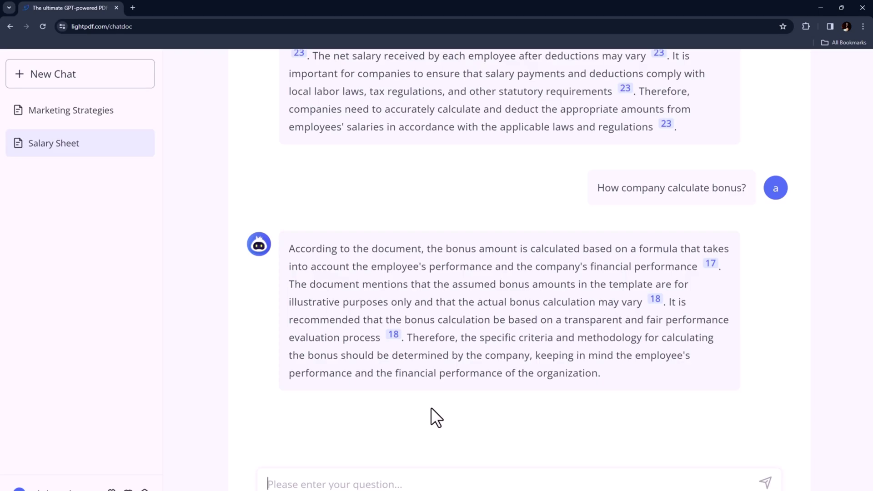
scroll(250, 205, "up", 5)
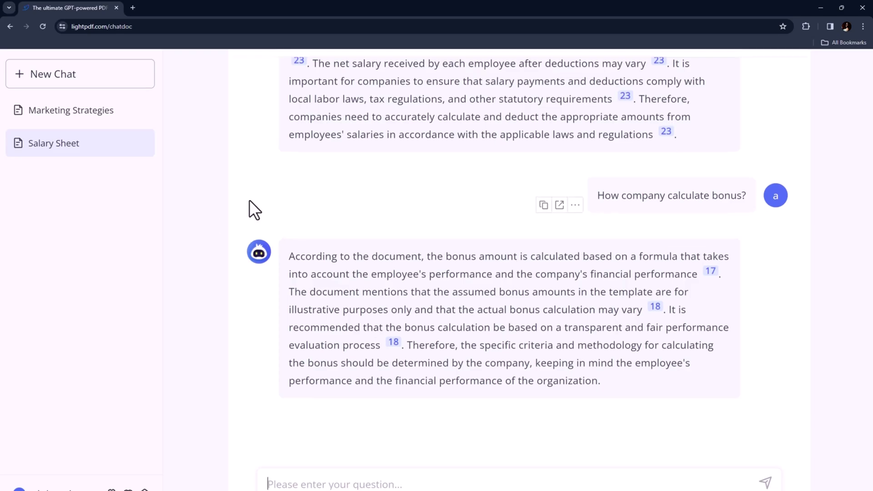